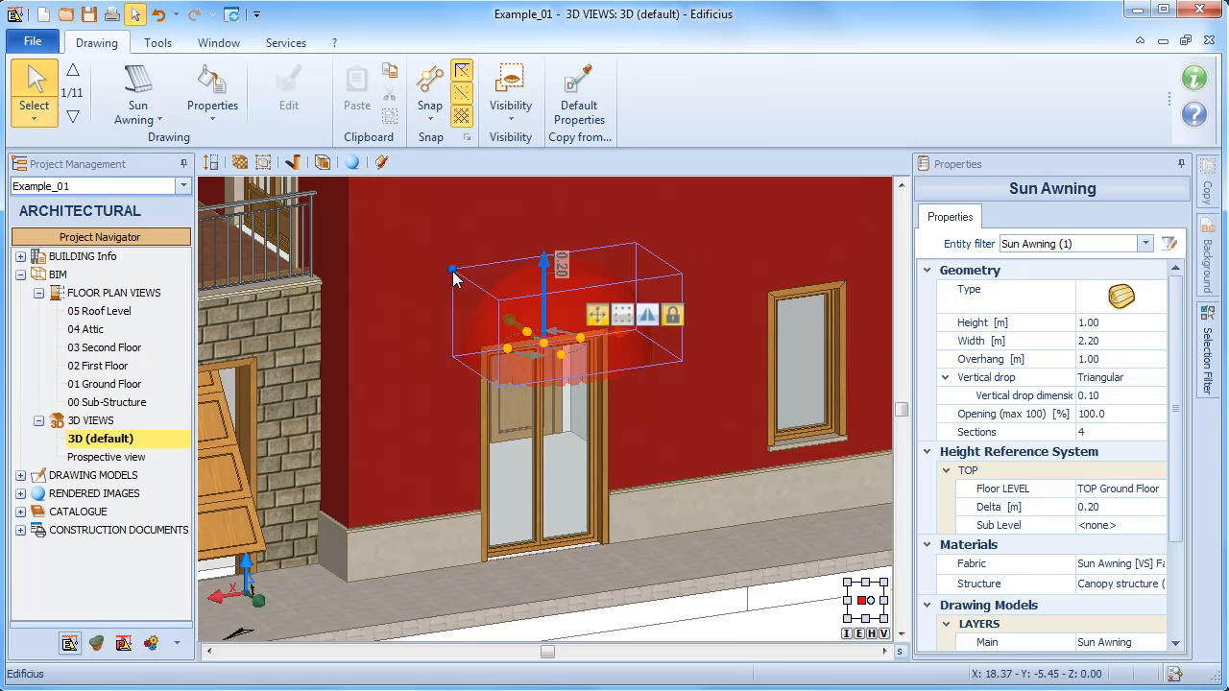
# Select the upper rear corner node of the sun awning above the door, at its far end along the wall.
pyautogui.click(636, 243)
pyautogui.moveTo(675, 260); pyautogui.dragTo(675, 301, button='middle')
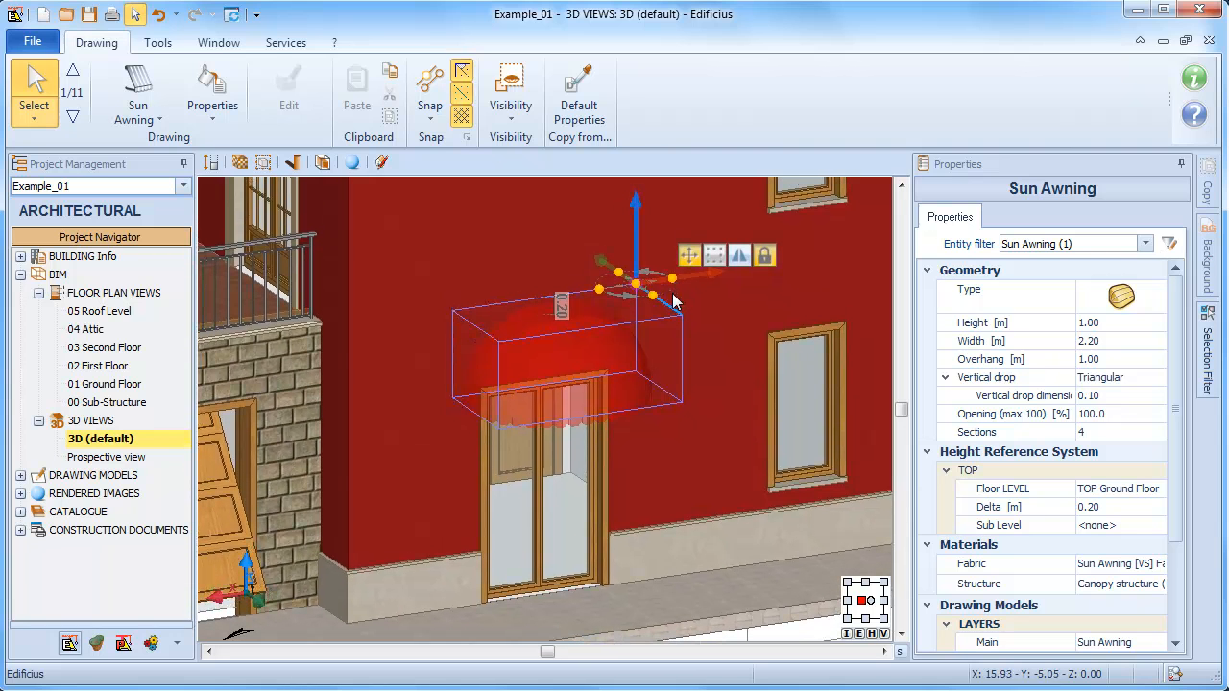
pyautogui.moveTo(629, 286); pyautogui.dragTo(385, 329)
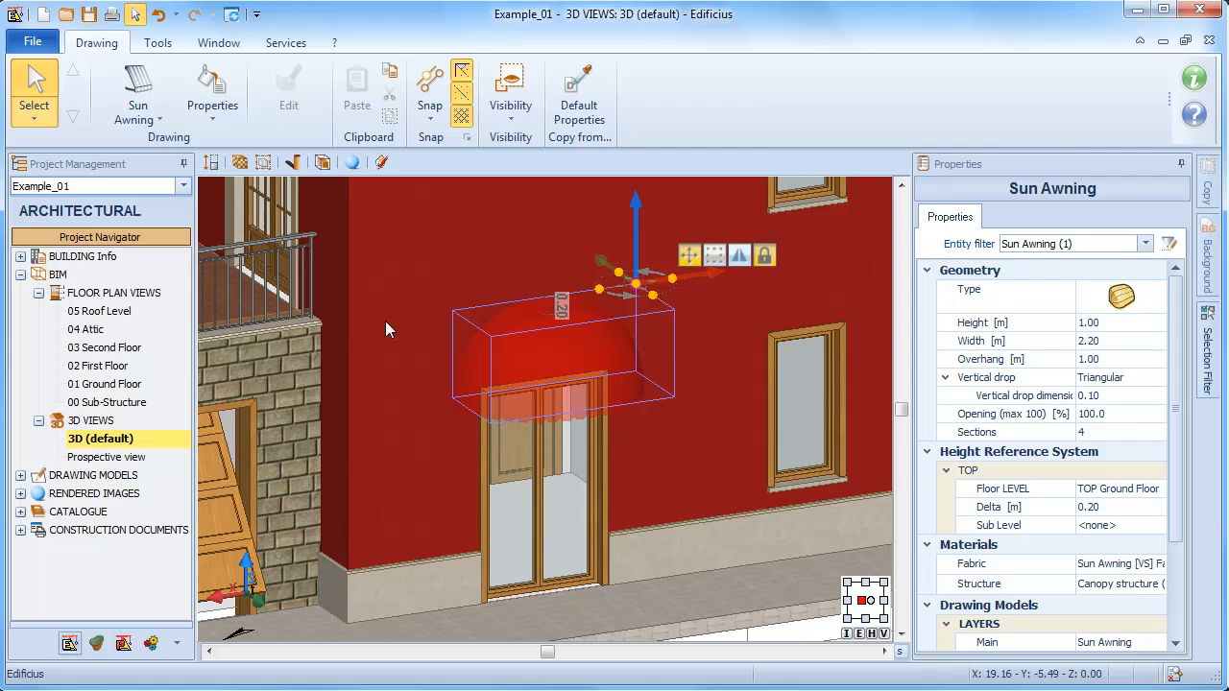
# Stretch the right end of the awning's upper front edge outward, and set the overall width to 2.60 m from the left end.
pyautogui.click(513, 332)
pyautogui.scroll(3, 561, 337)
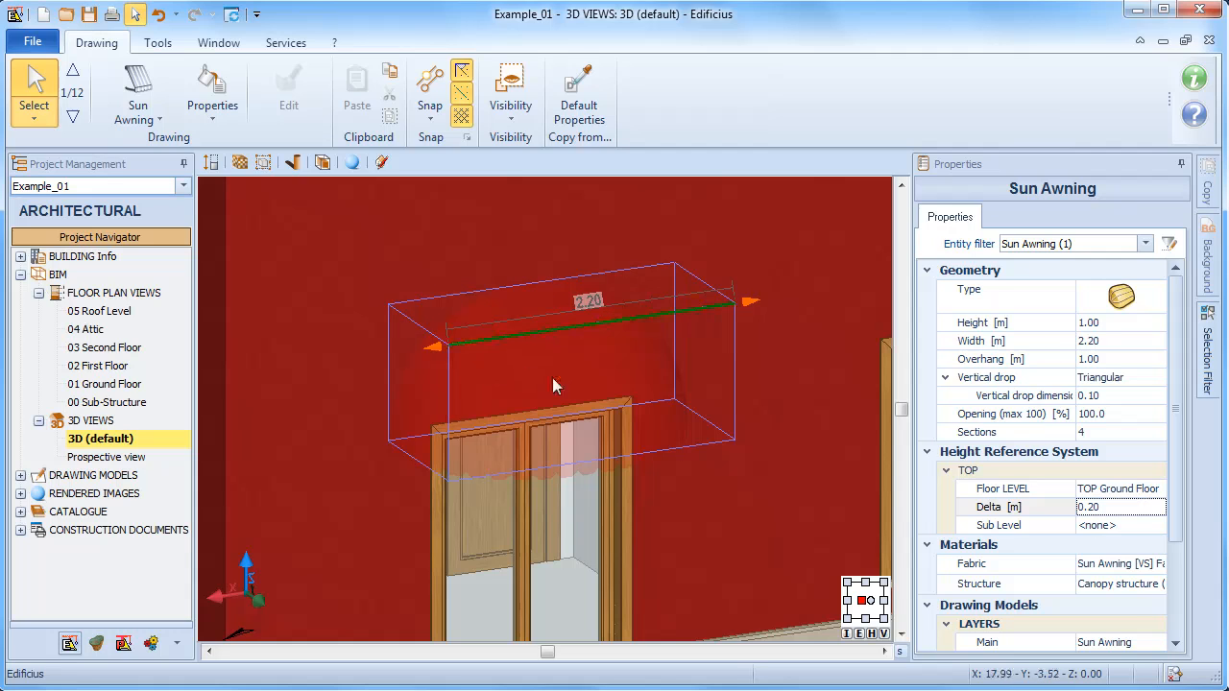
pyautogui.click(749, 302)
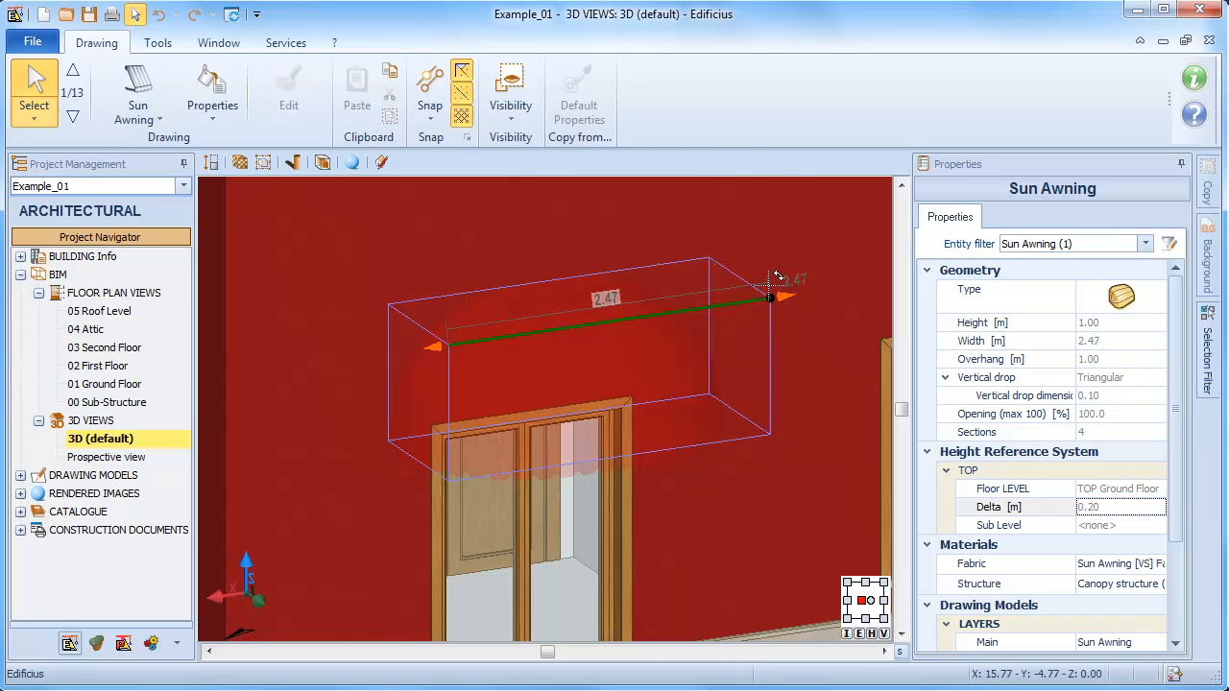
pyautogui.click(765, 294)
pyautogui.click(442, 343)
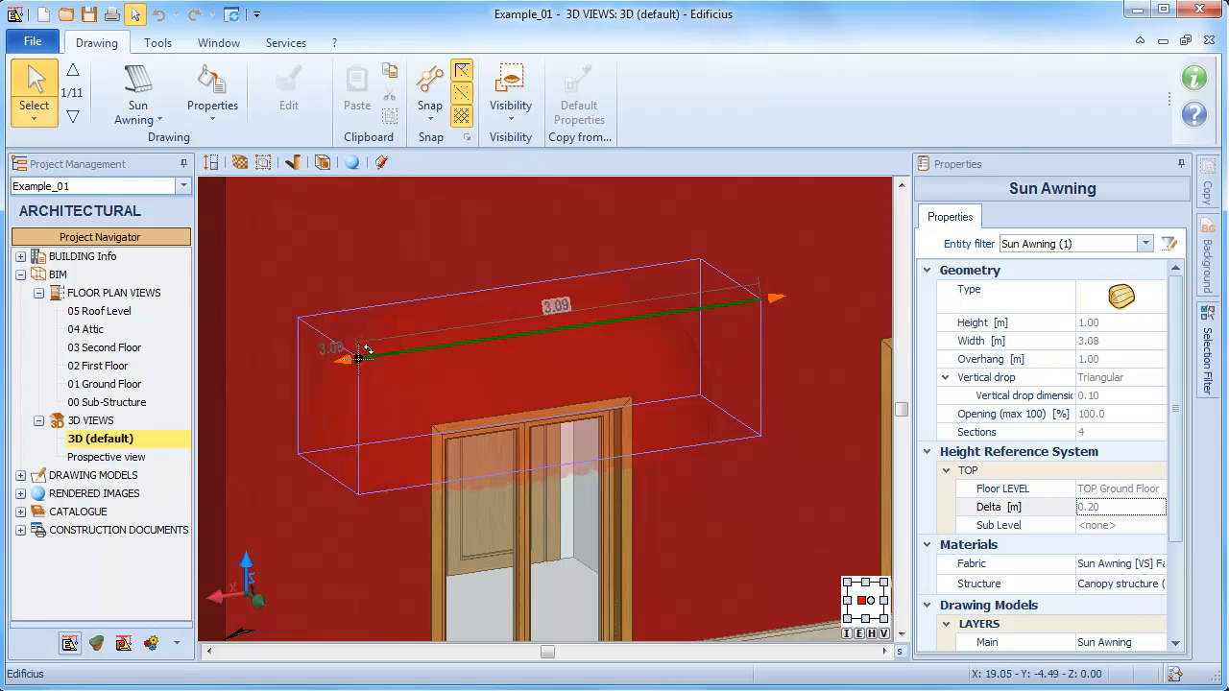
pyautogui.write('2.60')
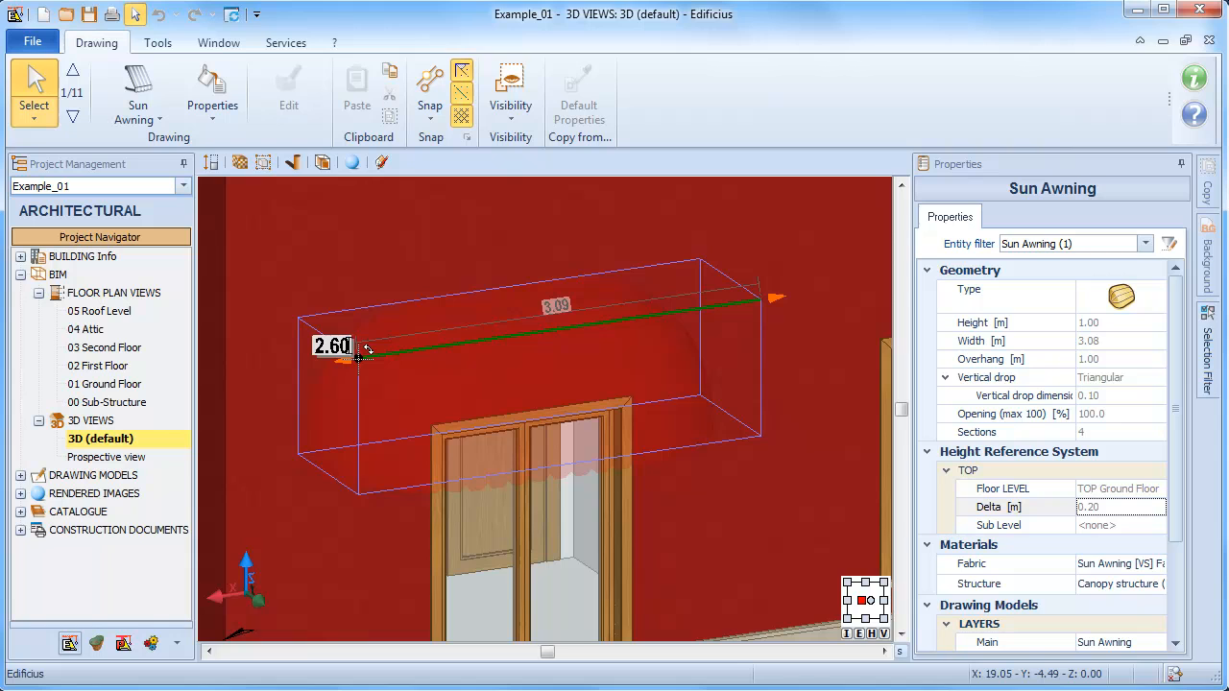
pyautogui.press('Return')
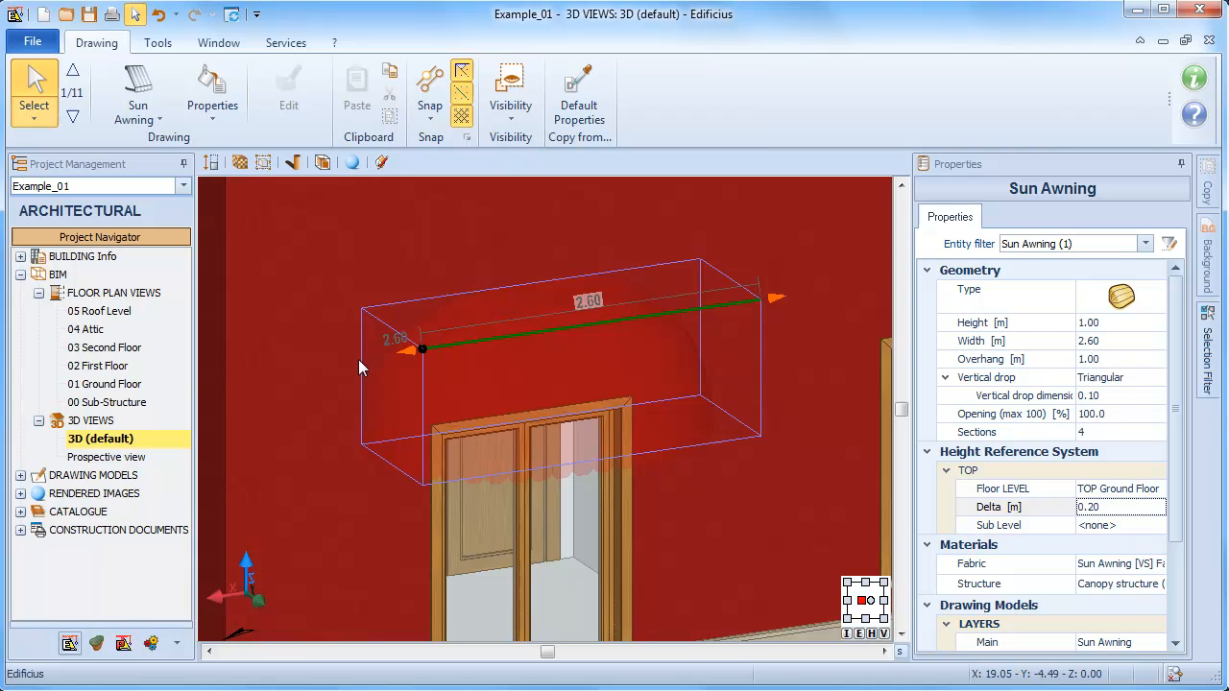
# Set the sun awning's overhang to 1.20 m and its height to 1.20 m by modifying the edge lengths.
pyautogui.click(426, 495)
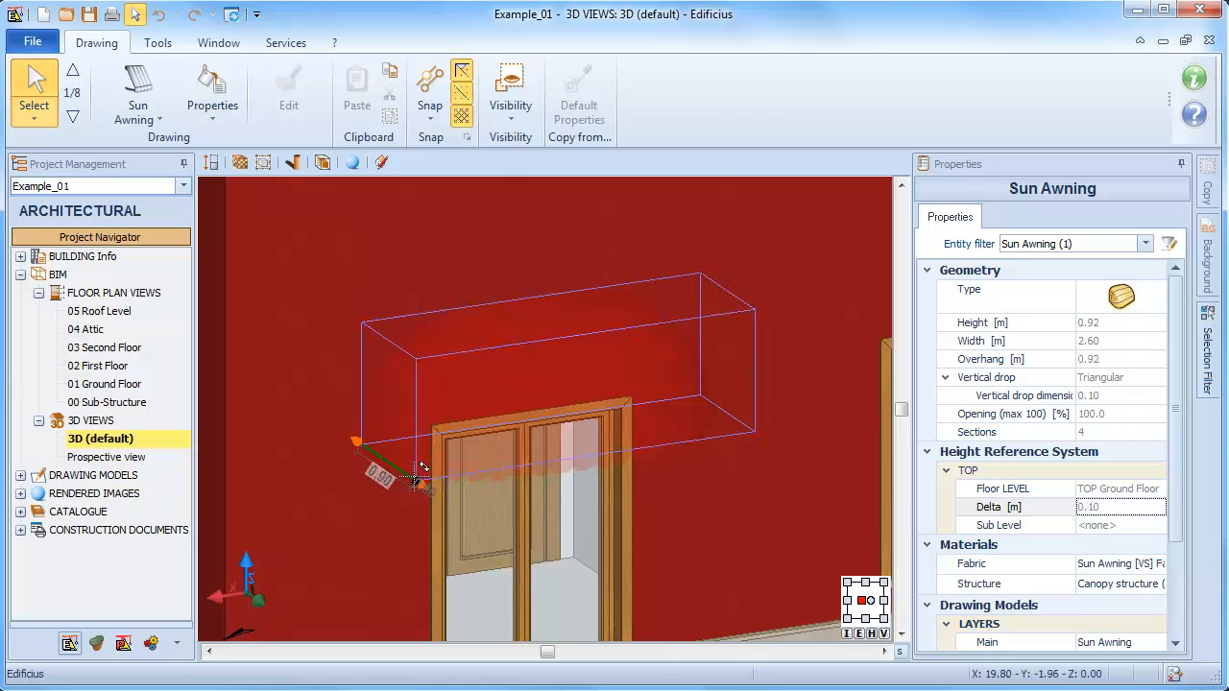
pyautogui.write('1.2')
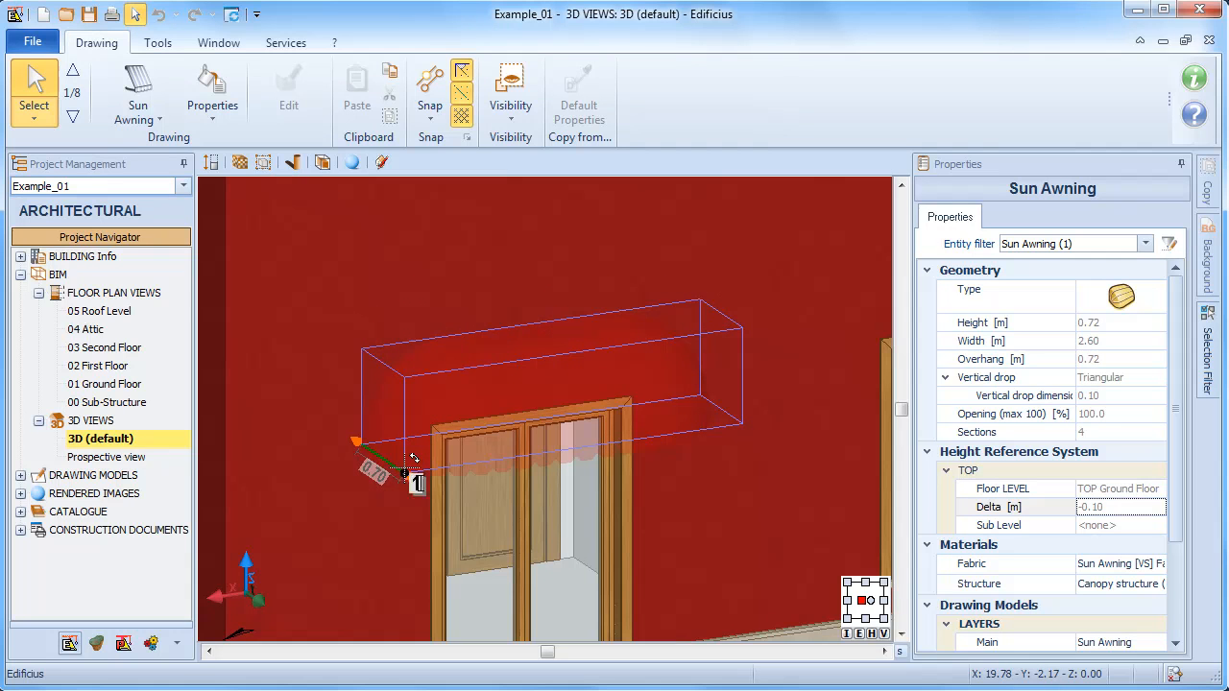
pyautogui.press('Return')
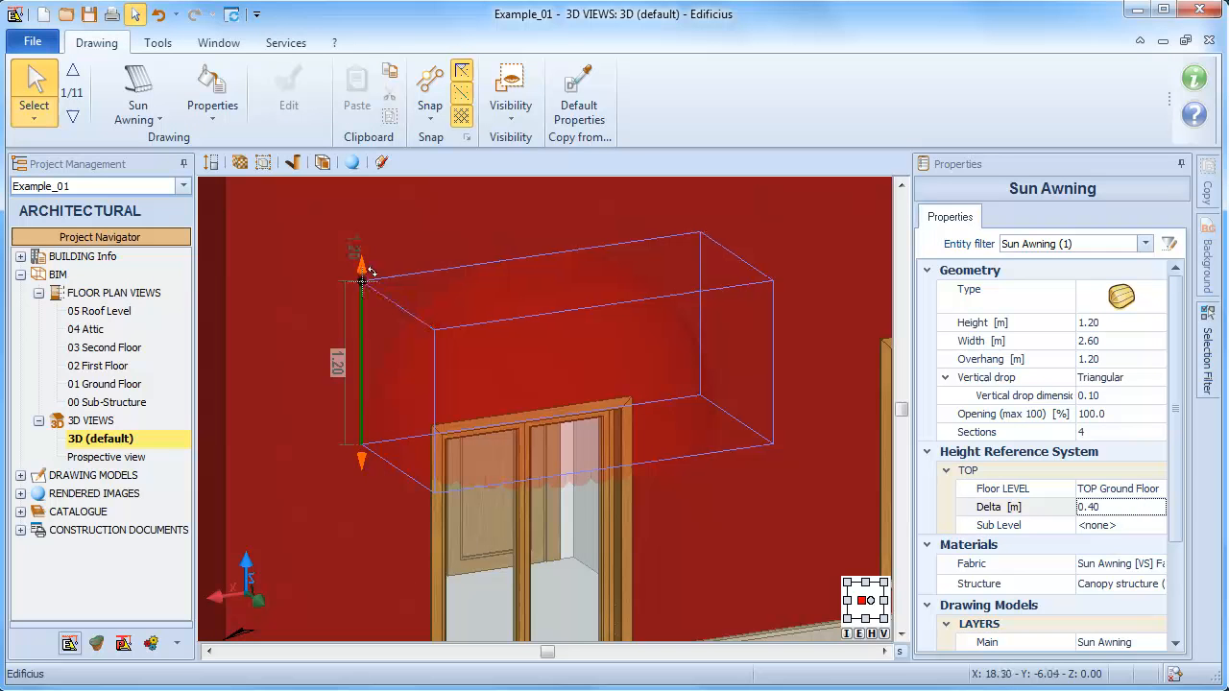
pyautogui.click(361, 359)
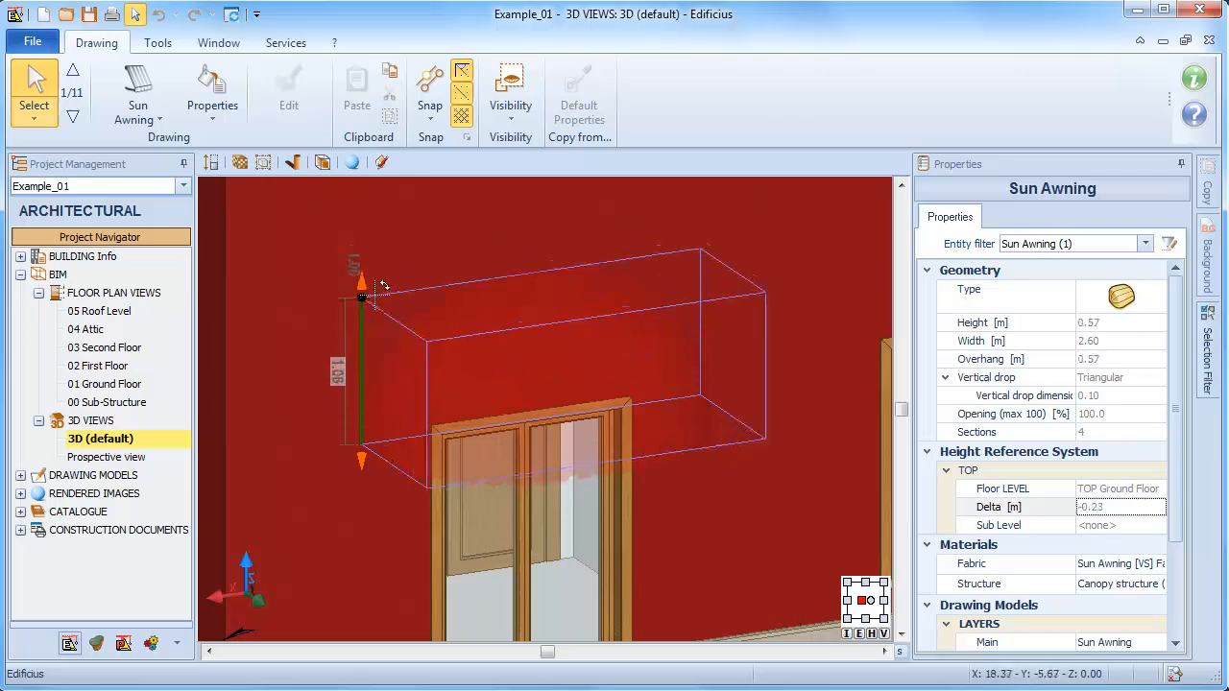
pyautogui.write('1.20')
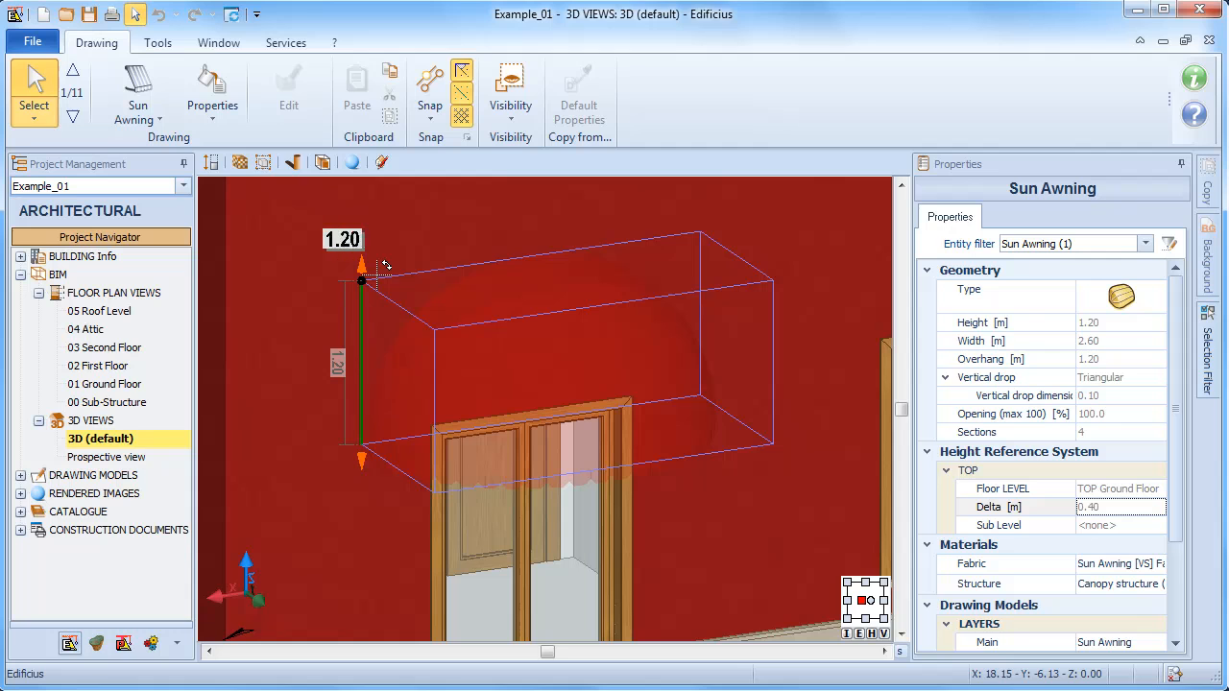
pyautogui.press('Return')
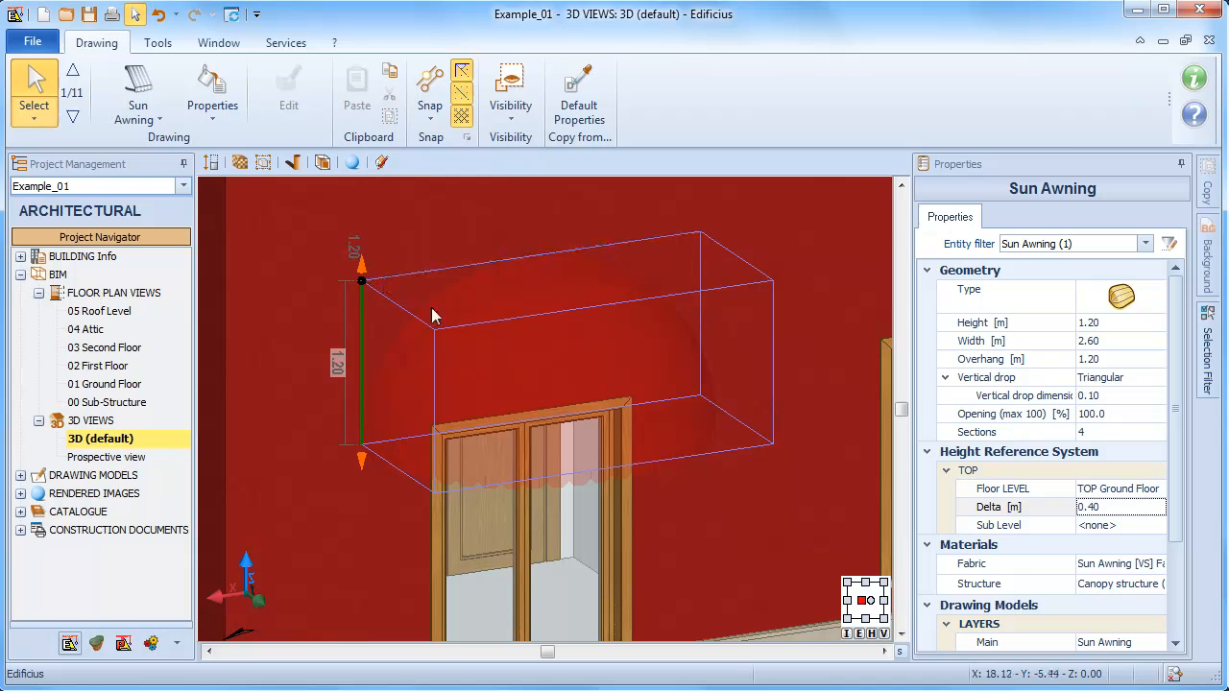
# Change the sun awning's type to Vert/incl section drop.
pyautogui.click(1151, 306)
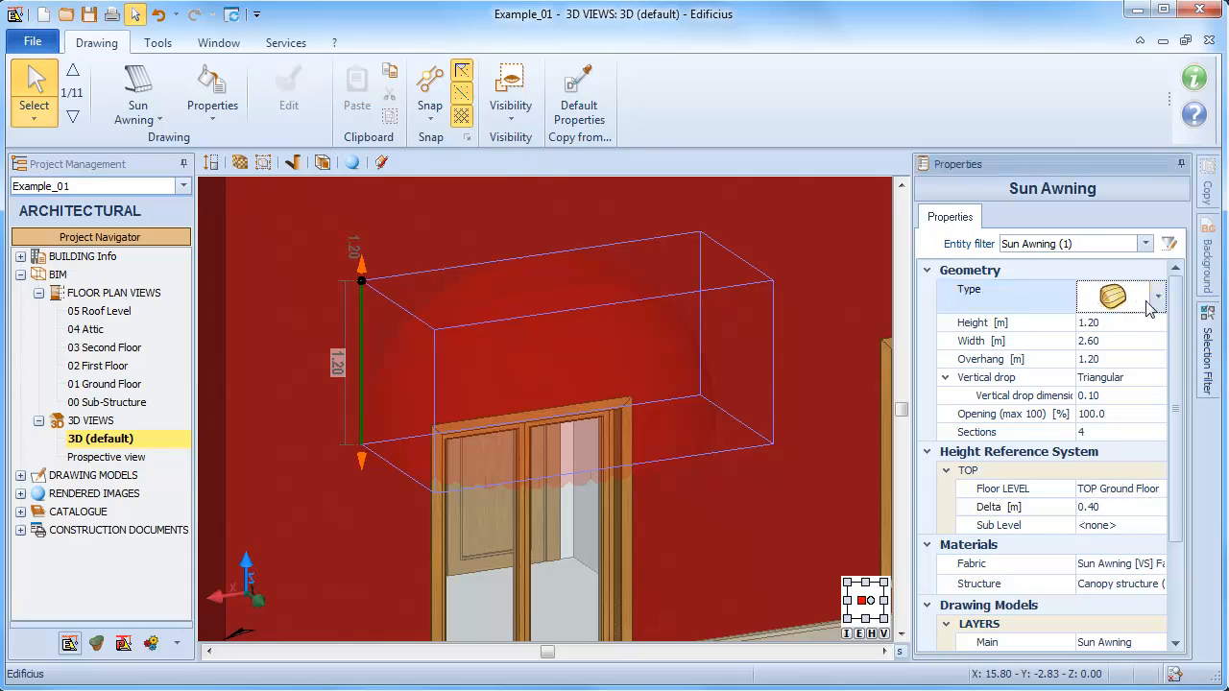
pyautogui.click(1158, 297)
pyautogui.scroll(-2, 1152, 422)
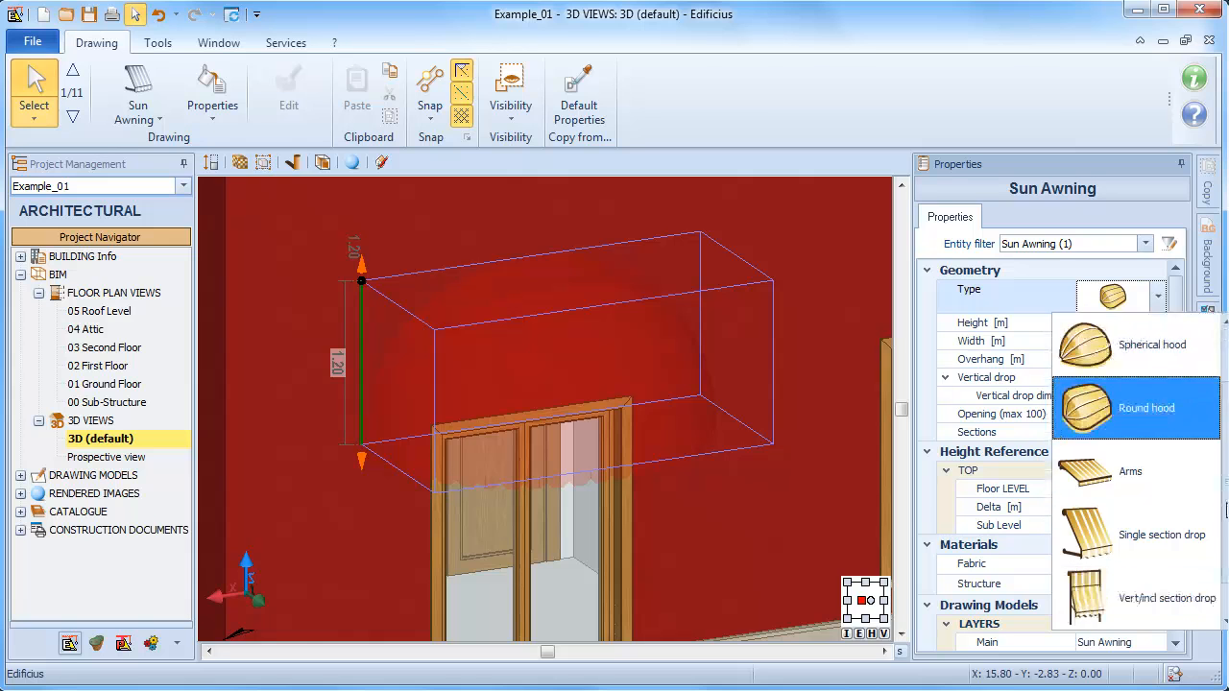
pyautogui.click(1158, 591)
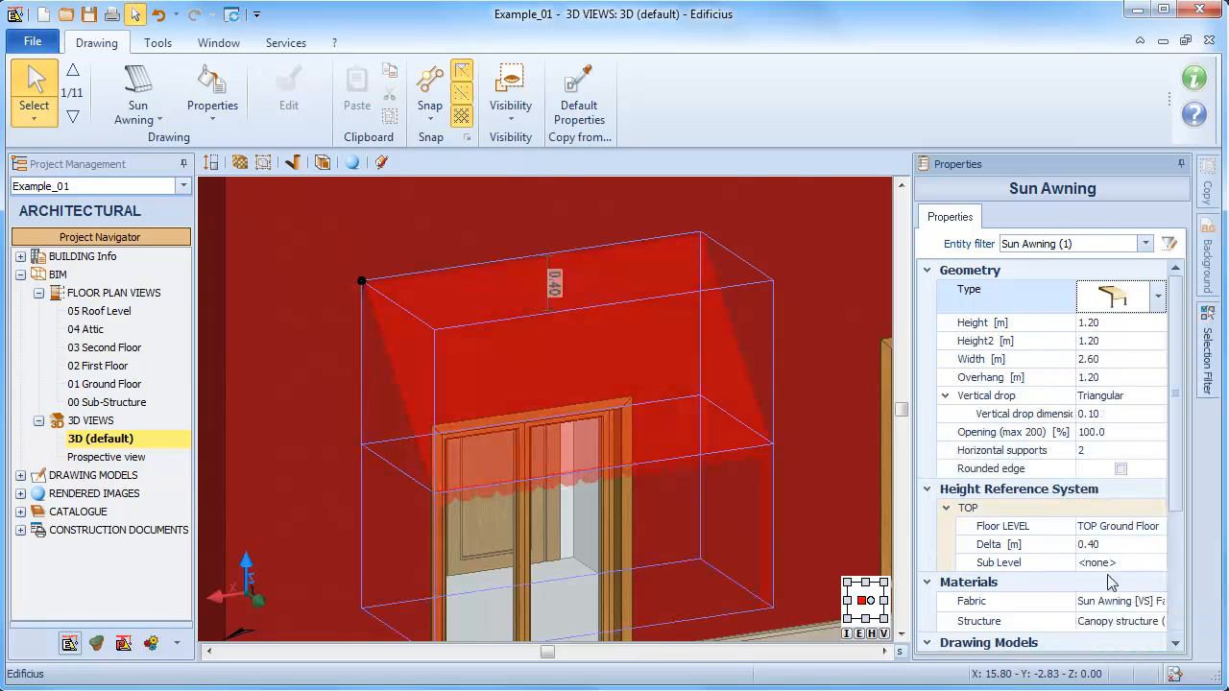
# Extend the awning's lower vertical section down to the pavement, giving it a height of 2.40 m.
pyautogui.scroll(-2, 808, 426)
pyautogui.moveTo(808, 426); pyautogui.dragTo(767, 360, button='middle')
pyautogui.scroll(1, 827, 368)
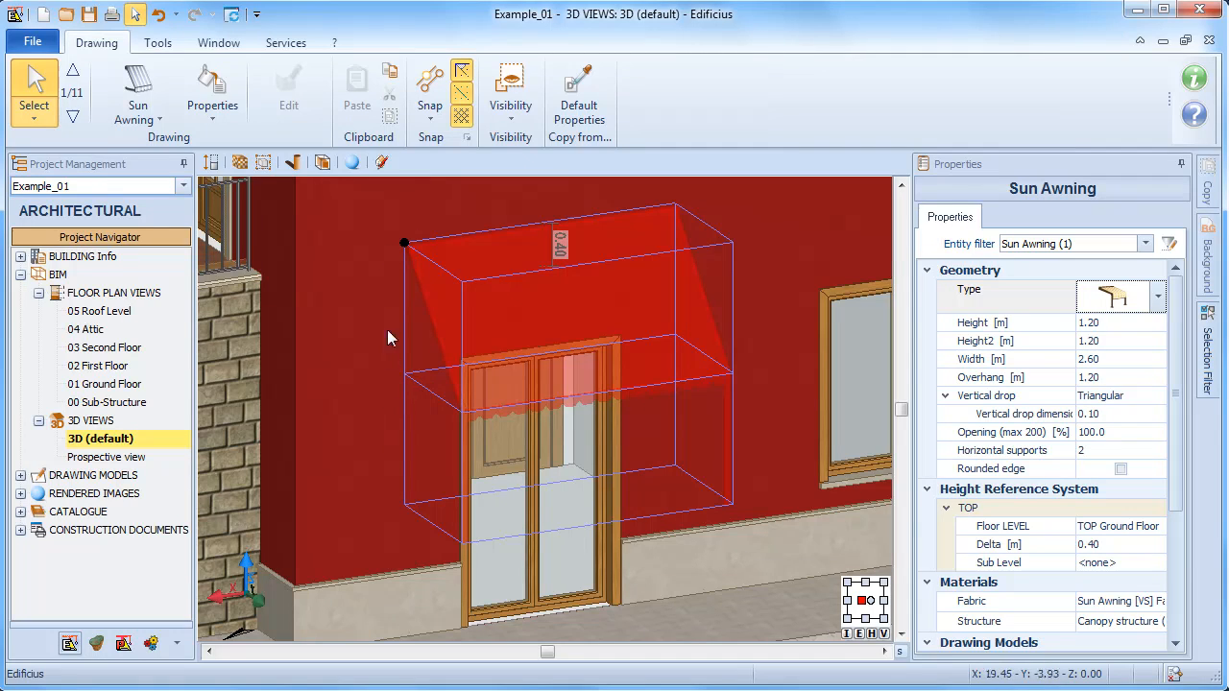
pyautogui.click(404, 440)
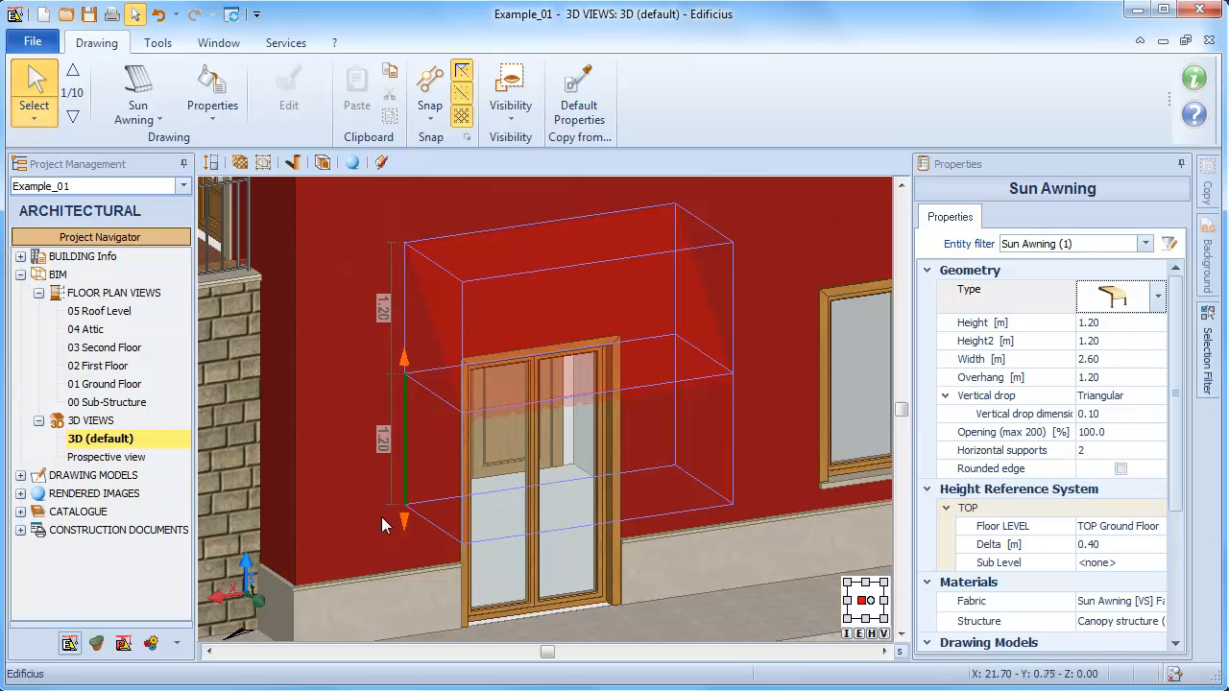
pyautogui.moveTo(403, 523); pyautogui.dragTo(407, 624)
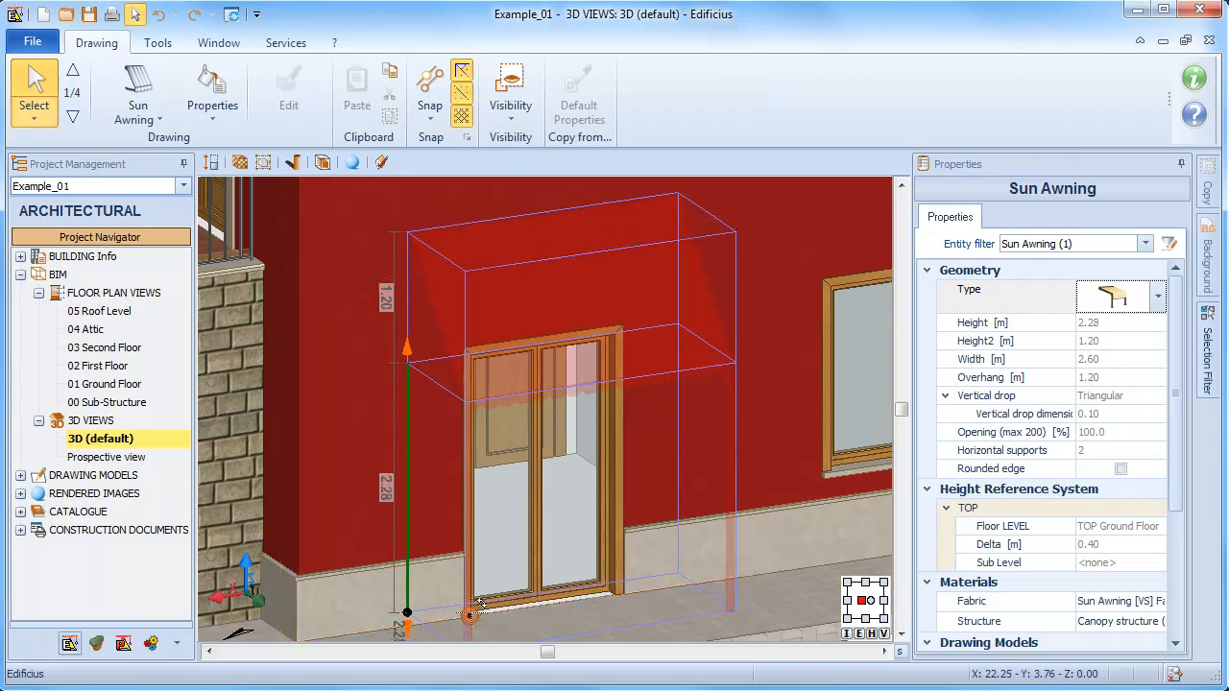
pyautogui.scroll(-2, 470, 615)
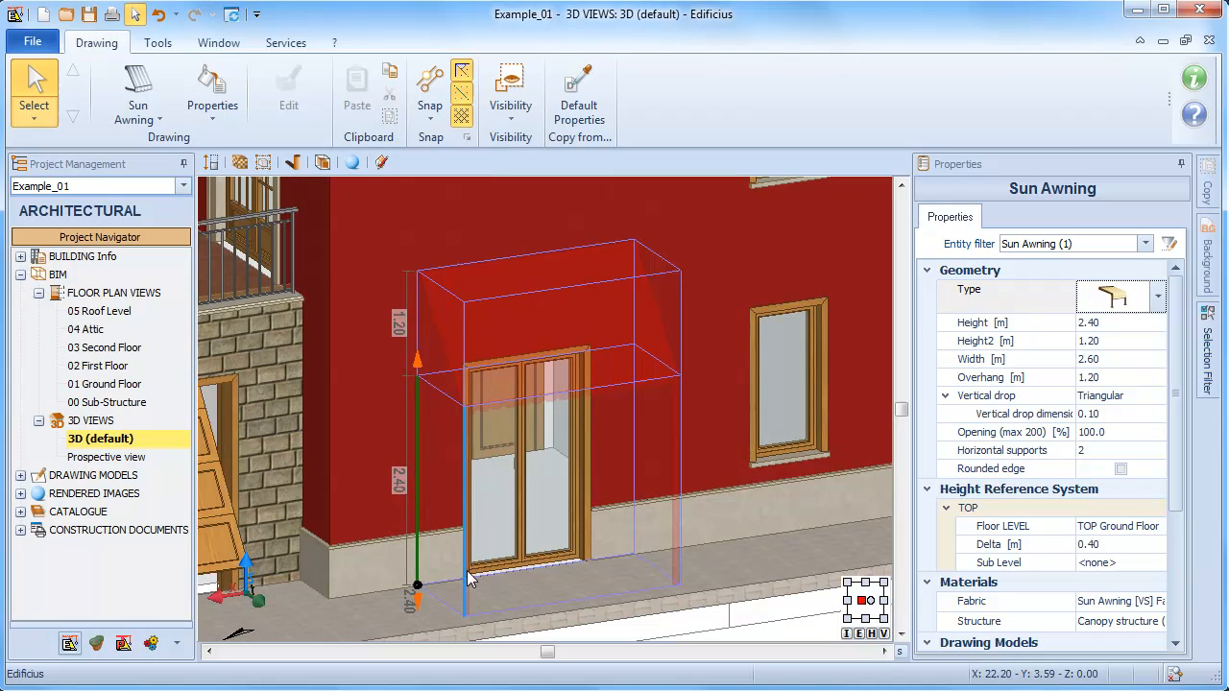
# Raise the upper end of the awning's lower section with Modify Length, setting its height to 2.60 m.
pyautogui.click(418, 370)
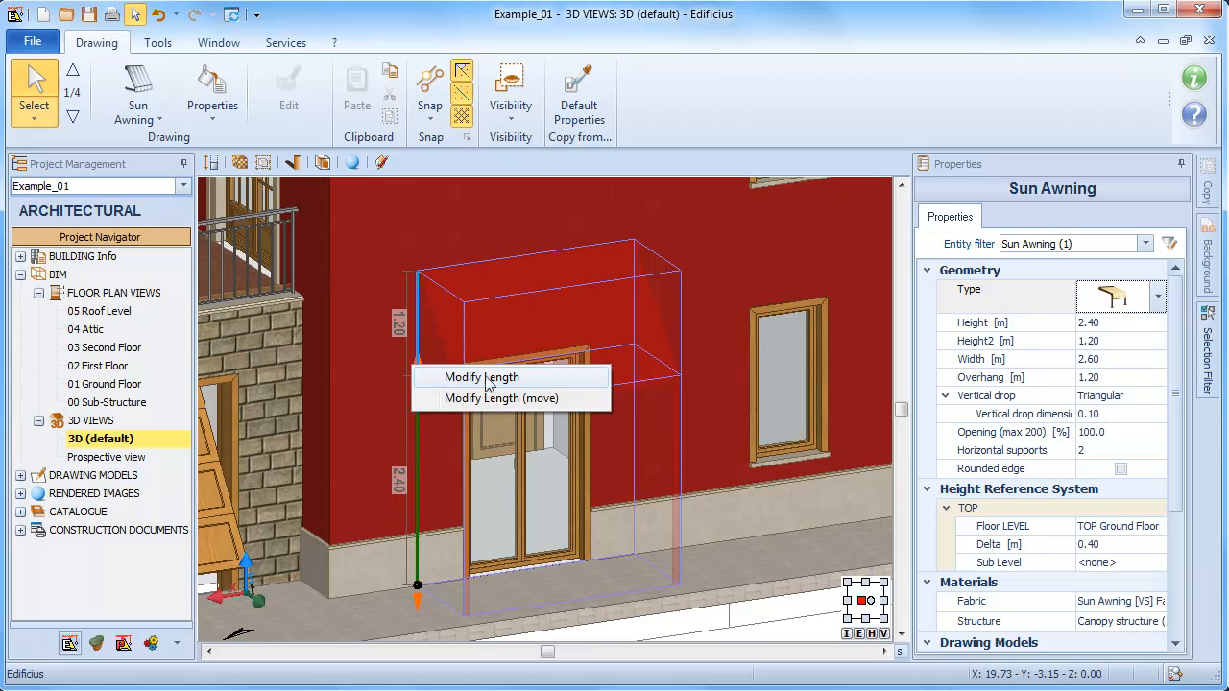
pyautogui.click(438, 382)
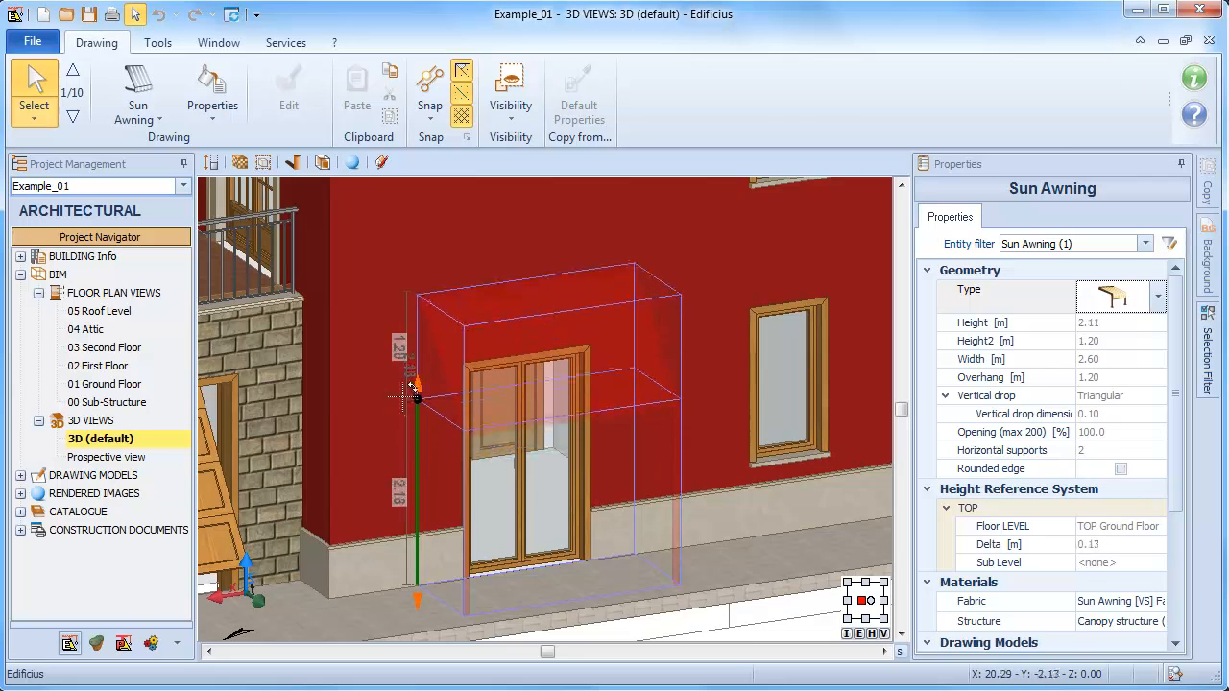
pyautogui.write('2.60')
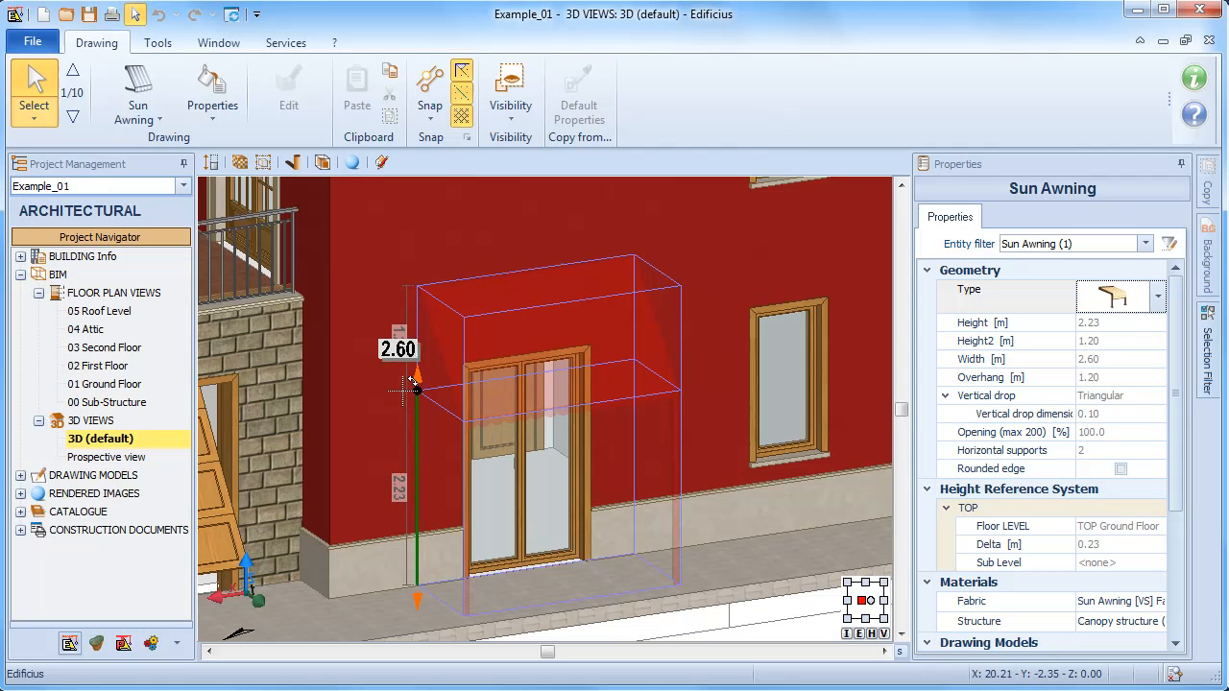
pyautogui.press('Return')
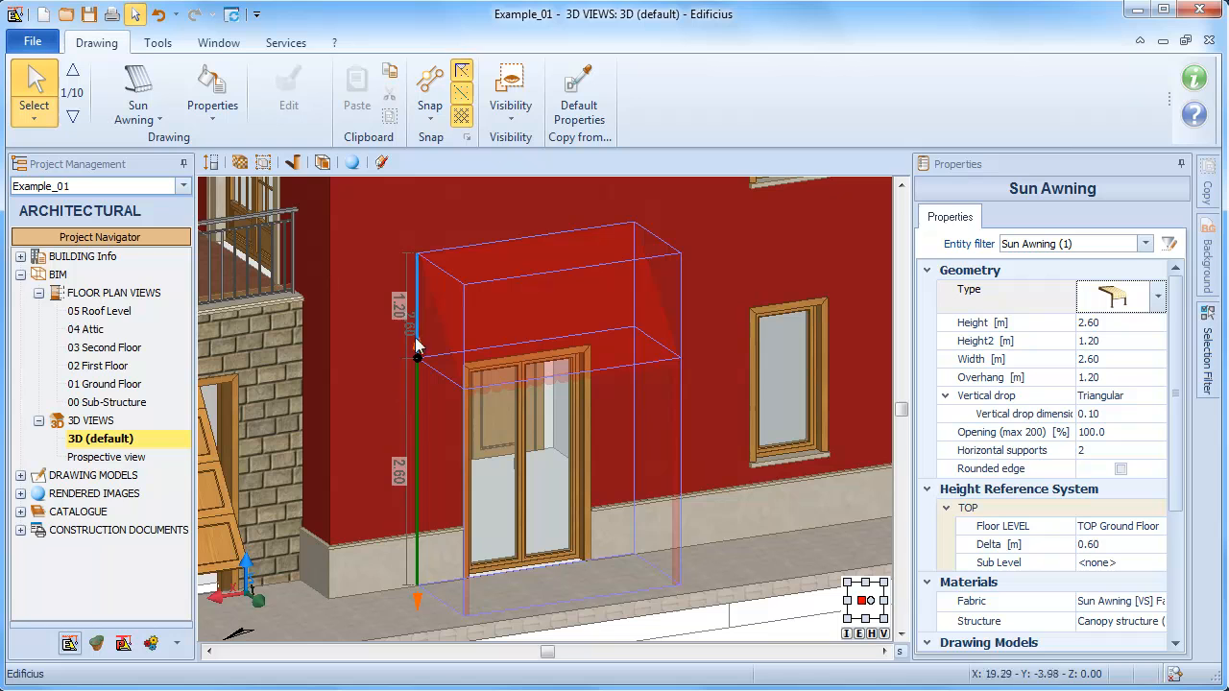
# Shift the division between the awning's sections with Modify Length (move) to 2.50 m below and 1.30 m above, and deselect the awning.
pyautogui.click(417, 357)
pyautogui.click(538, 381)
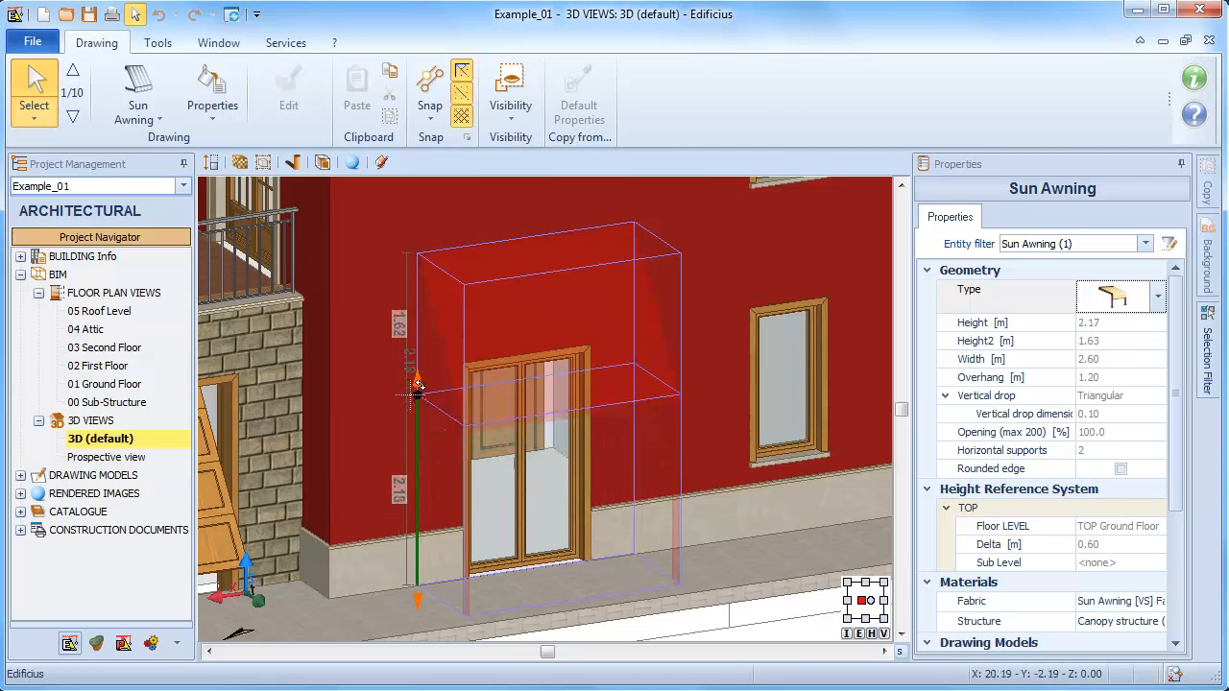
pyautogui.click(417, 367)
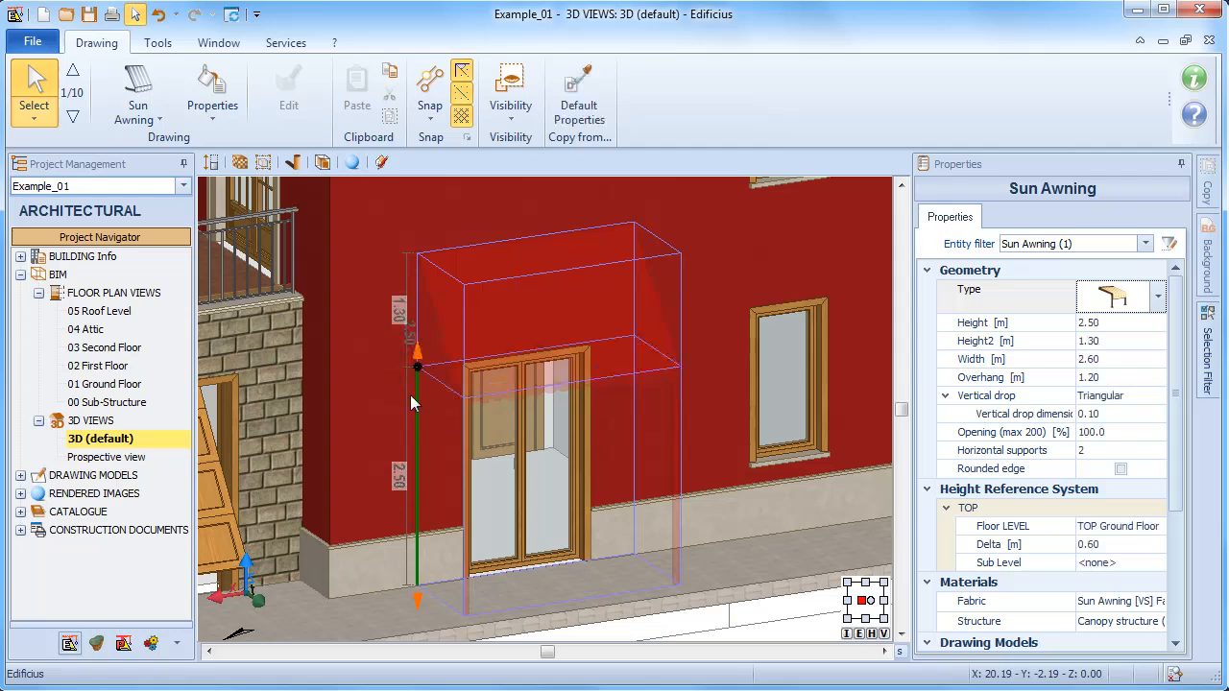
pyautogui.click(367, 397)
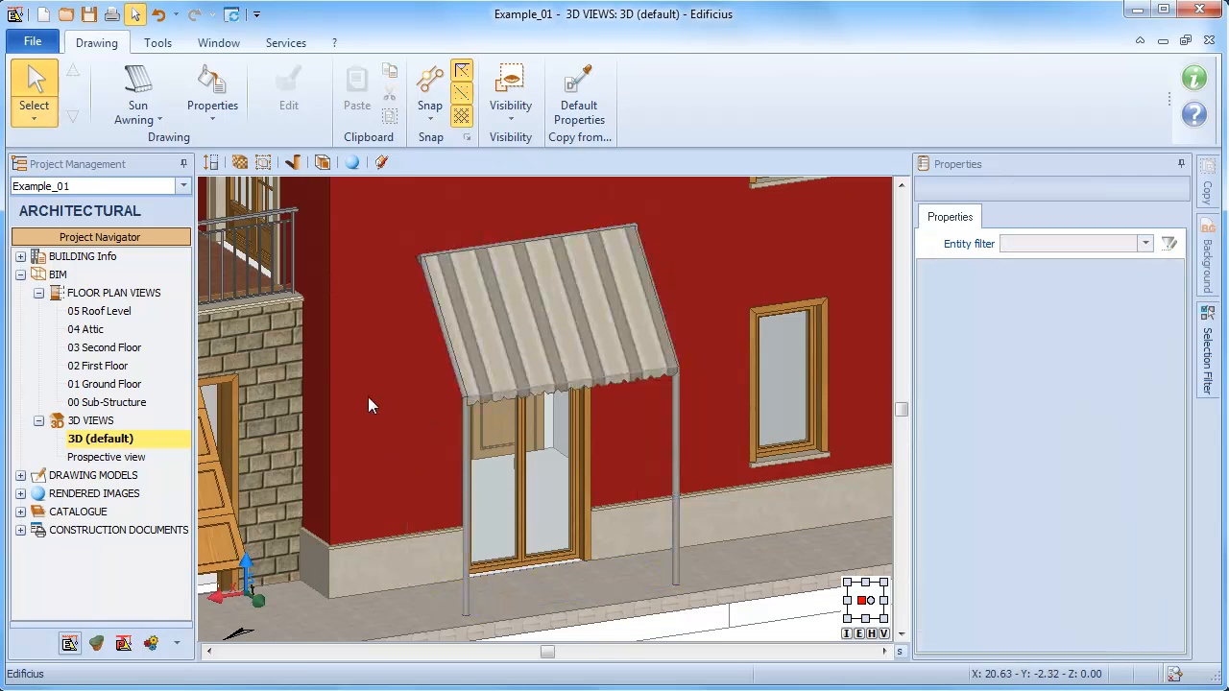